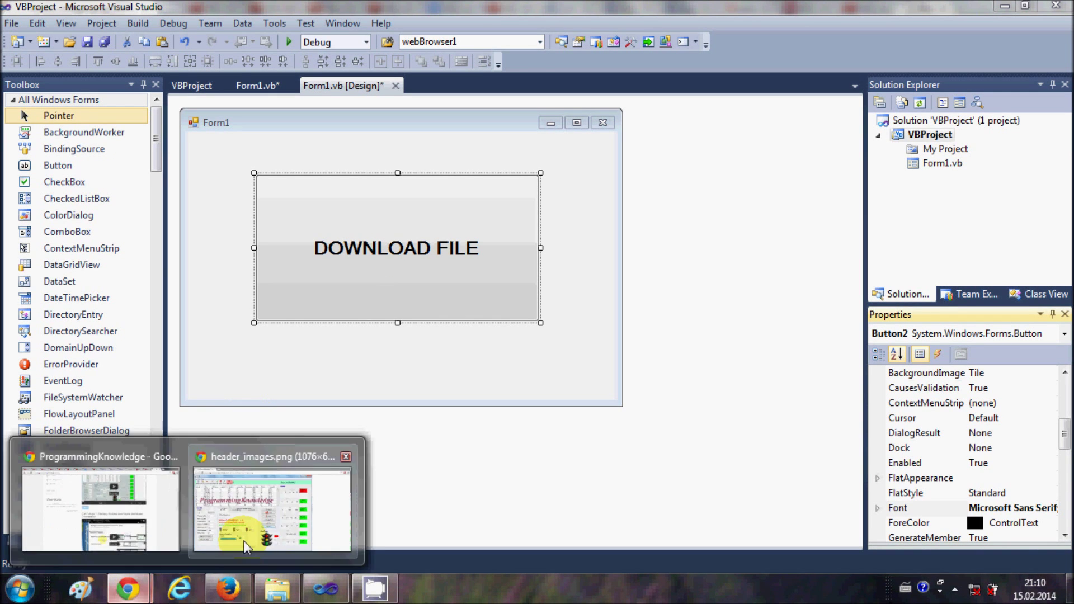
# - Copy the header_images.png web address from Chrome's address bar
pyautogui.click(271, 508)
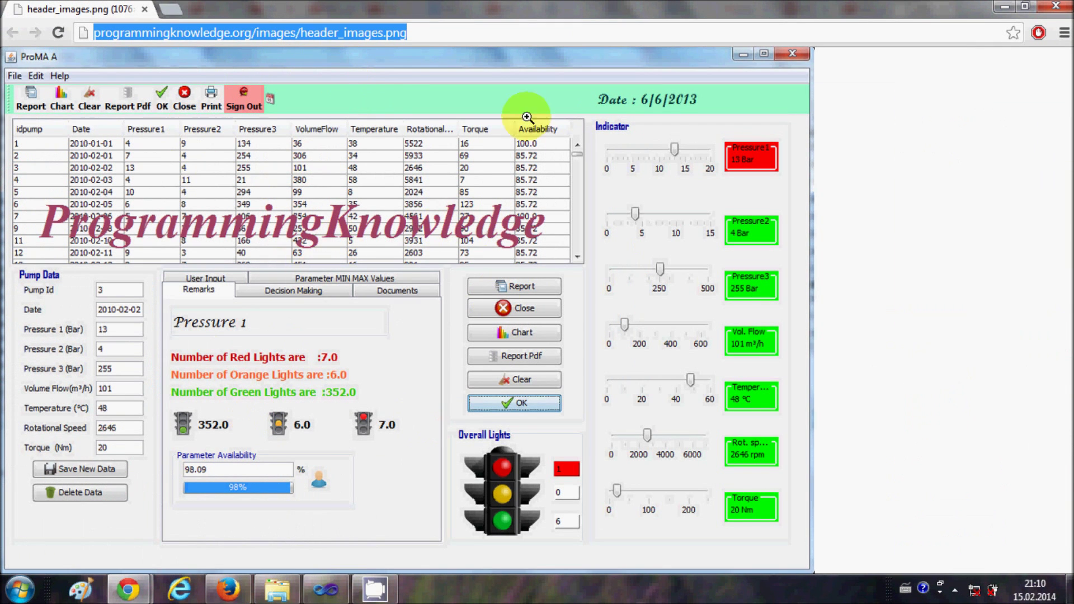
pyautogui.click(499, 32)
pyautogui.moveTo(500, 32); pyautogui.dragTo(84, 32)
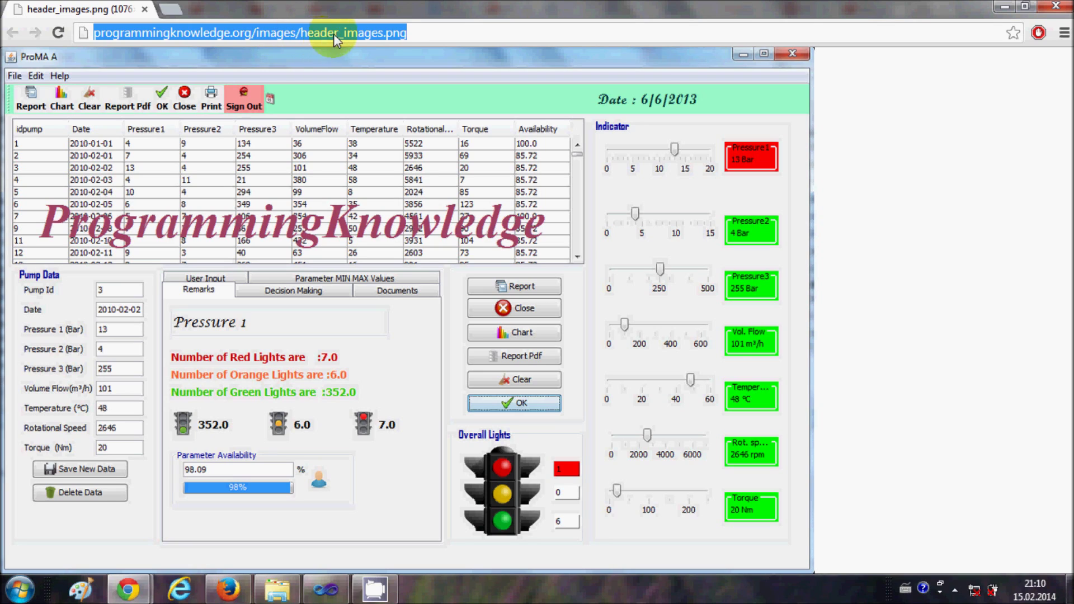
pyautogui.click(387, 32)
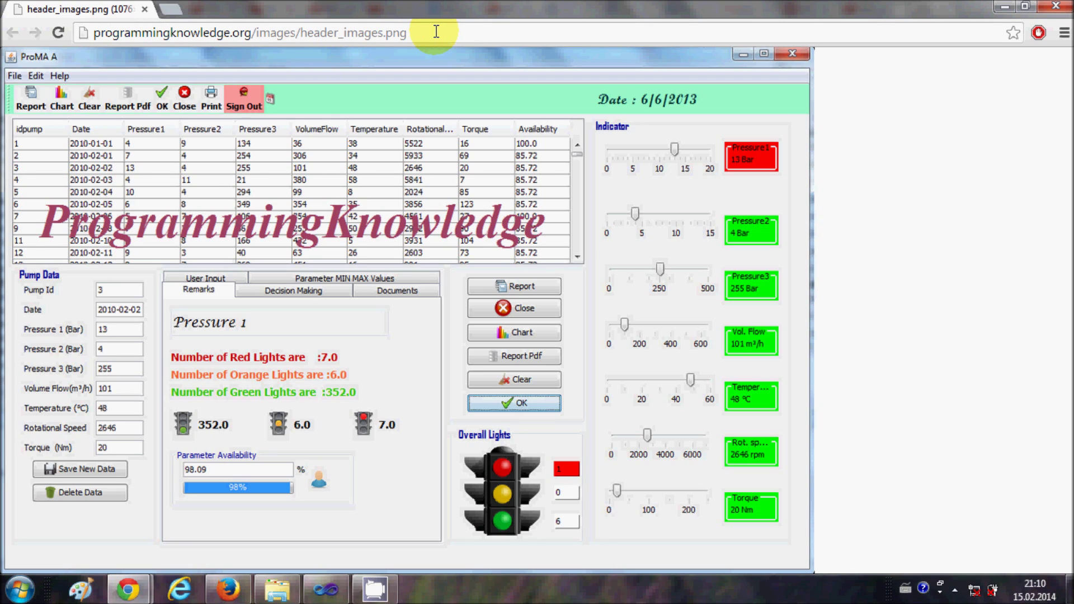
pyautogui.moveTo(503, 32); pyautogui.dragTo(84, 25)
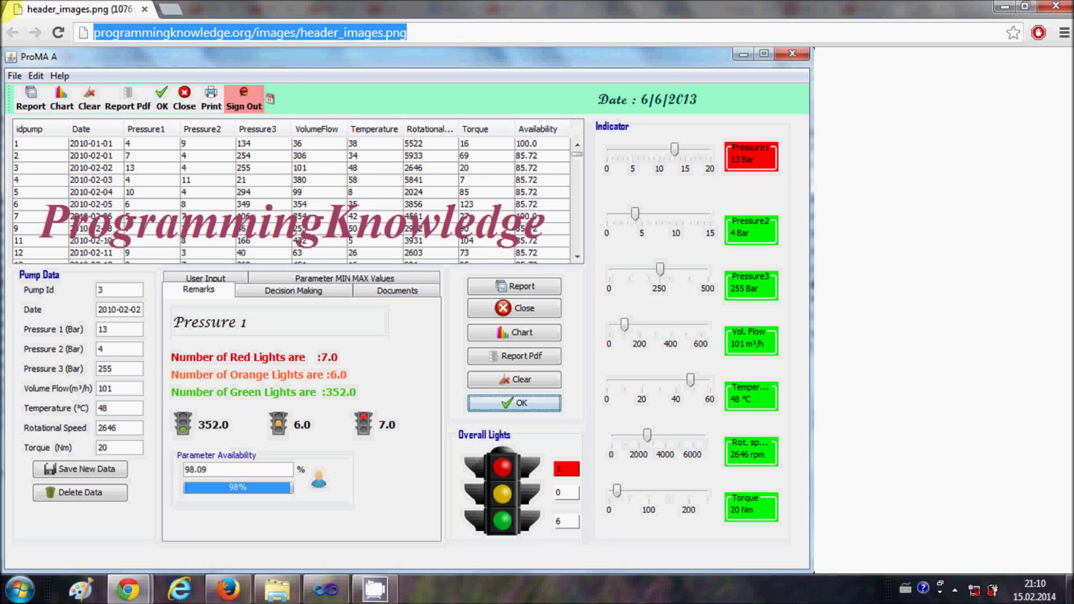
pyautogui.click(327, 589)
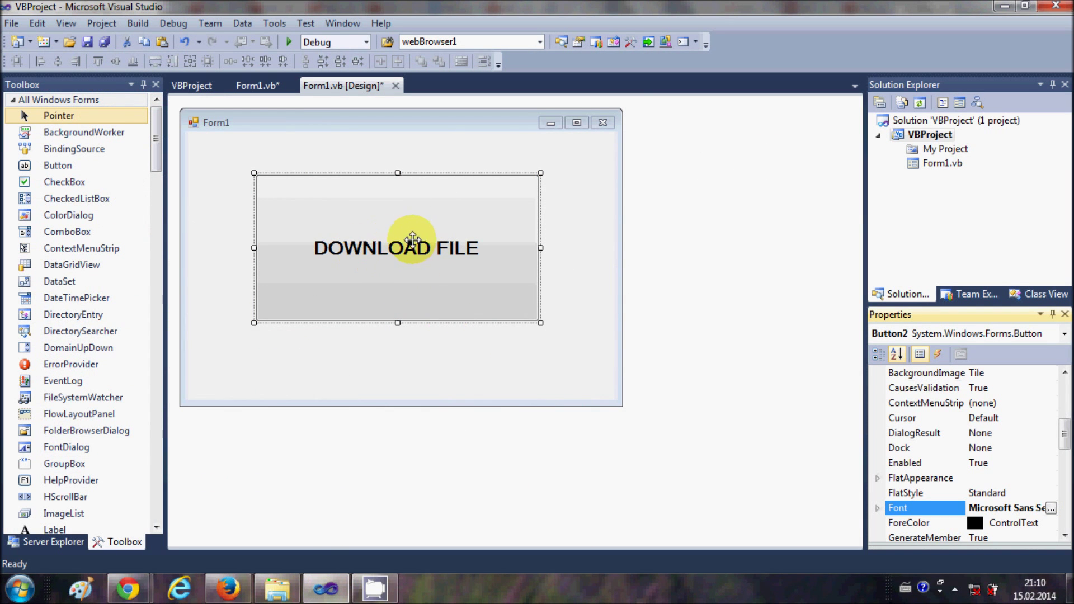
# - Write a My.Computer.Network.DownloadFile call in the DOWNLOAD FILE button's click handler
pyautogui.doubleClick(372, 242)
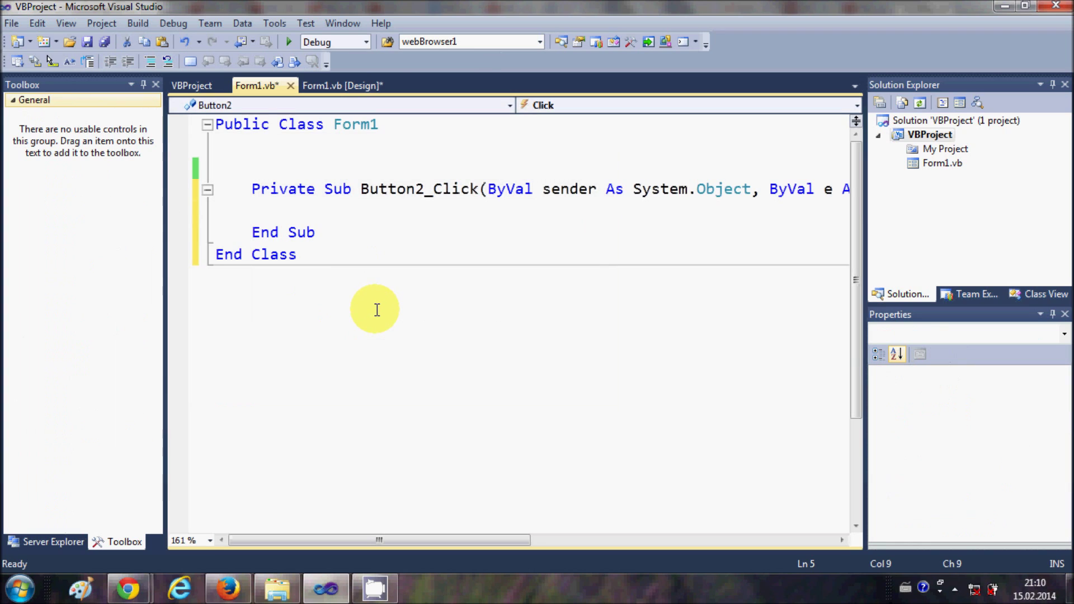
pyautogui.write('my')
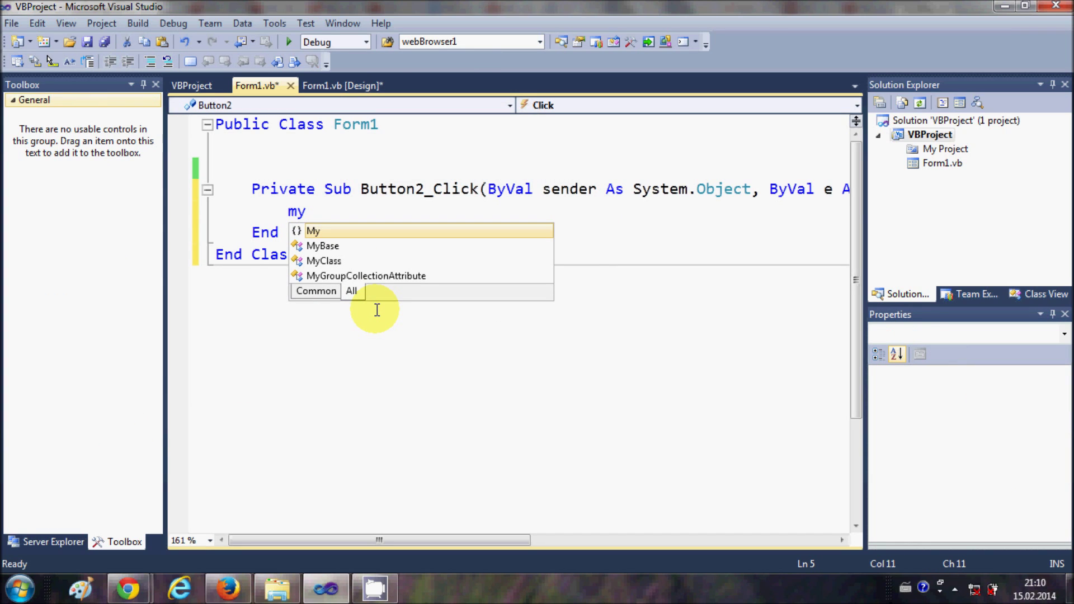
pyautogui.write('.')
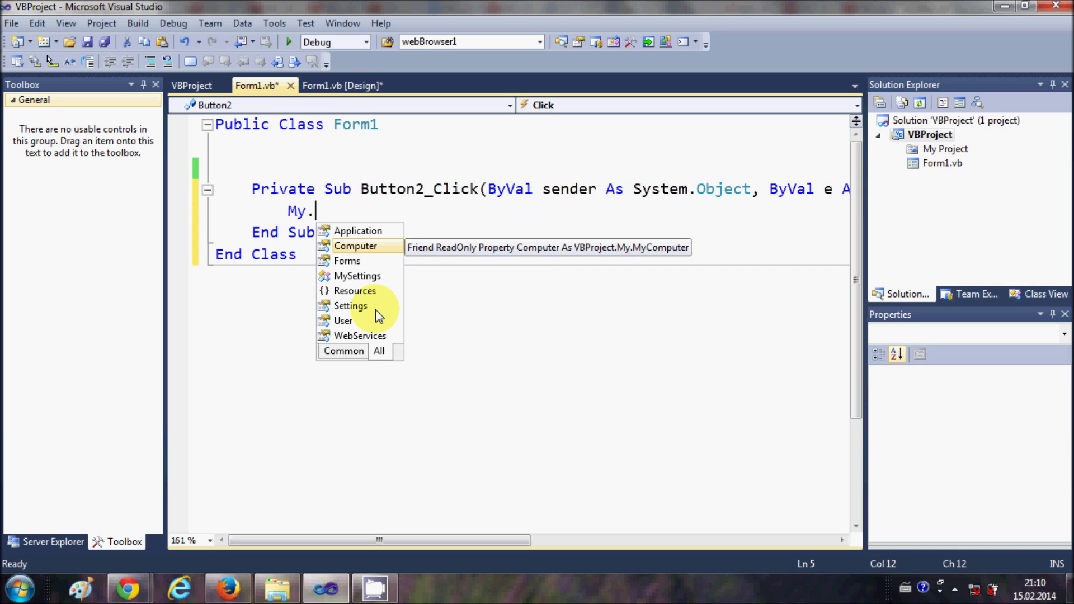
pyautogui.write('Computer.')
pyautogui.press('Down')
pyautogui.press('Down')
pyautogui.press('Down')
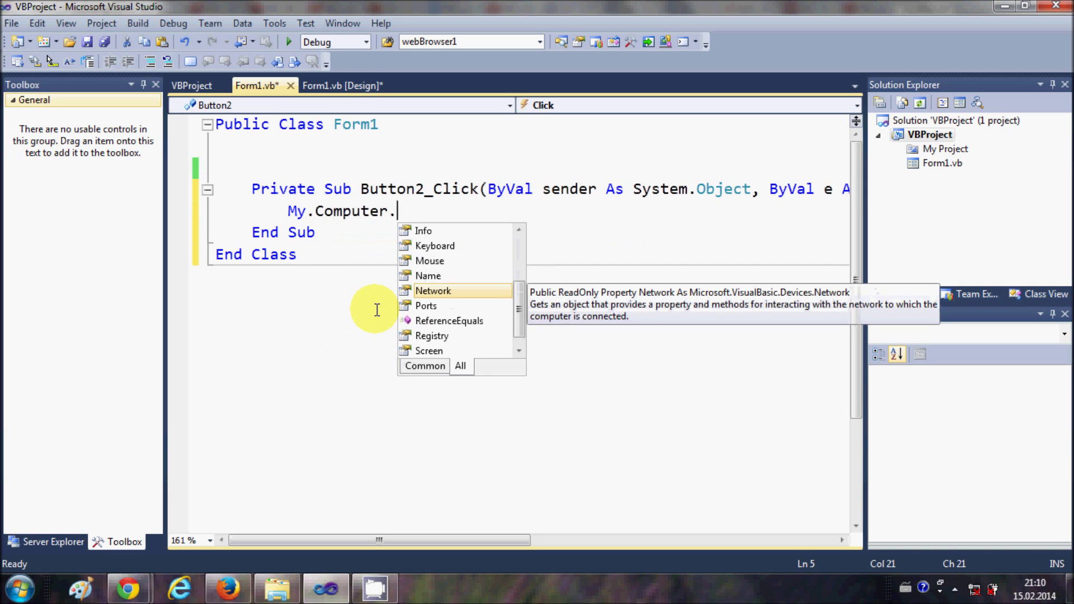
pyautogui.write('Network.')
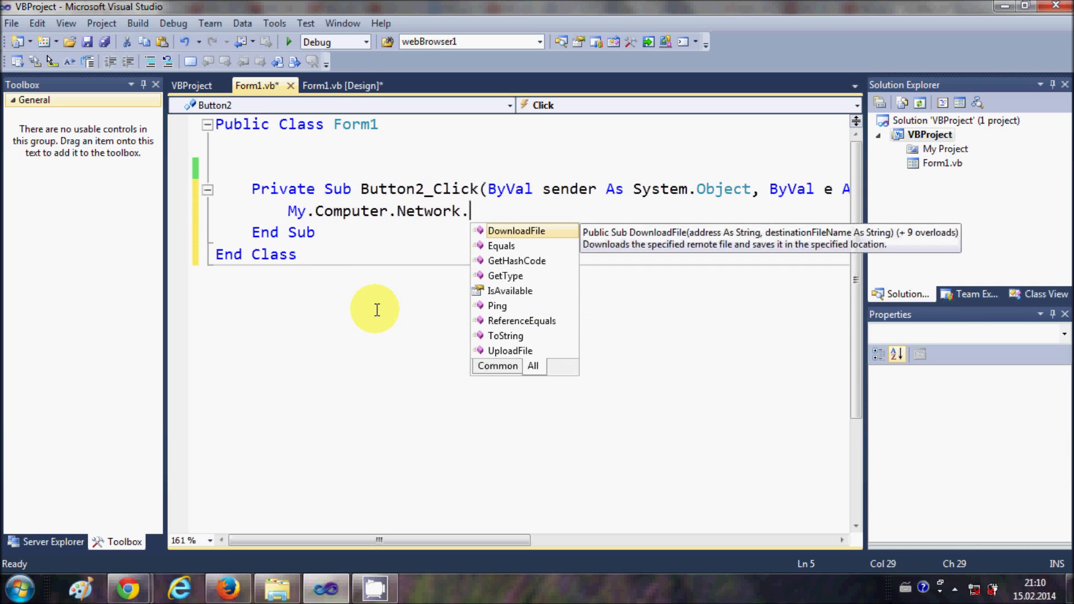
pyautogui.write('.')
pyautogui.press('BackSpace')
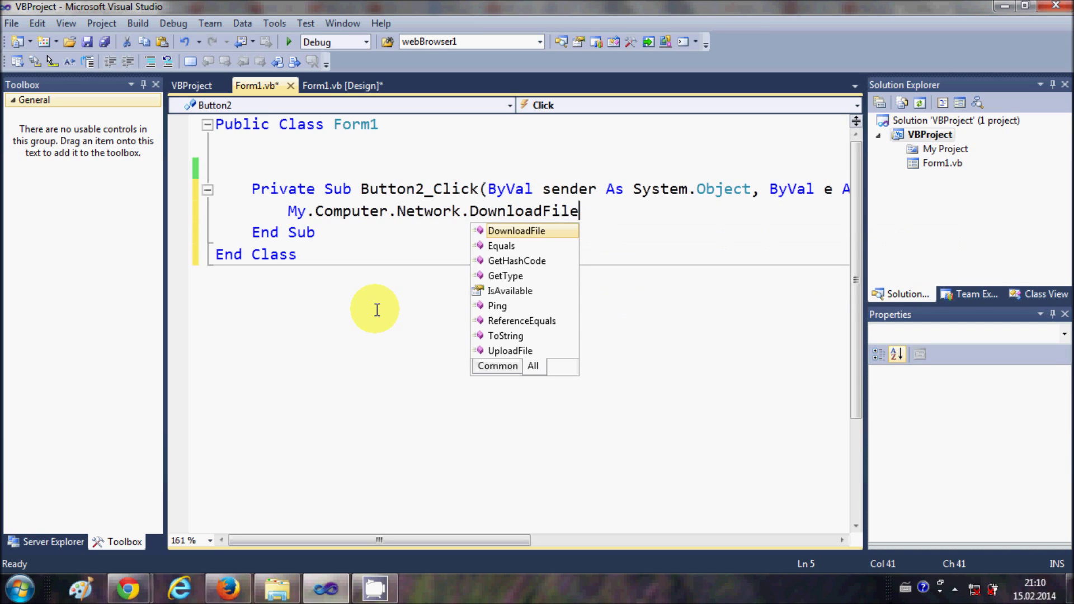
pyautogui.write('()')
pyautogui.press('Left')
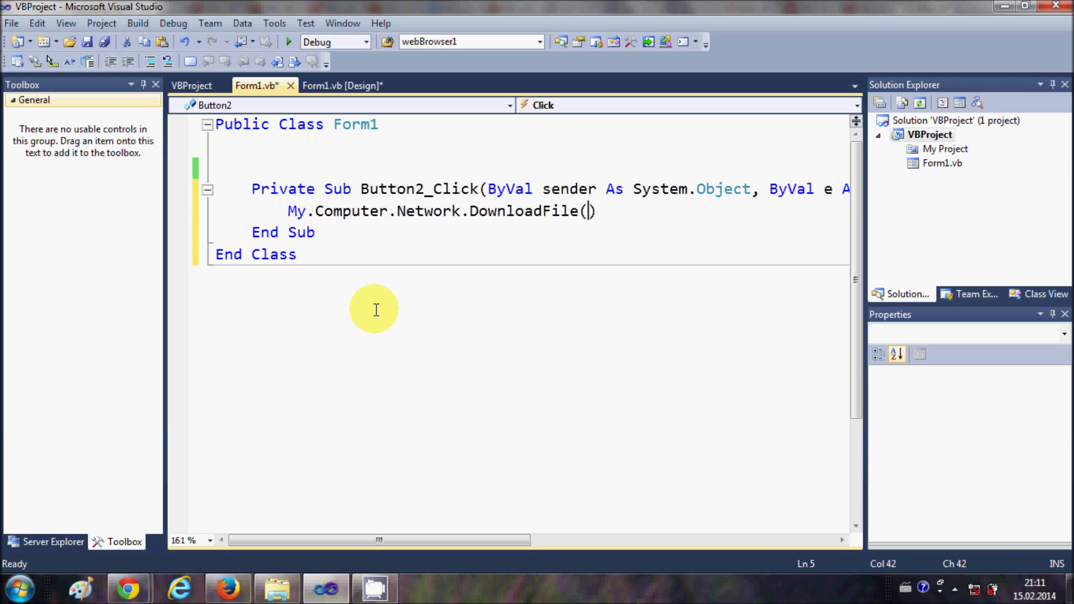
pyautogui.write('""')
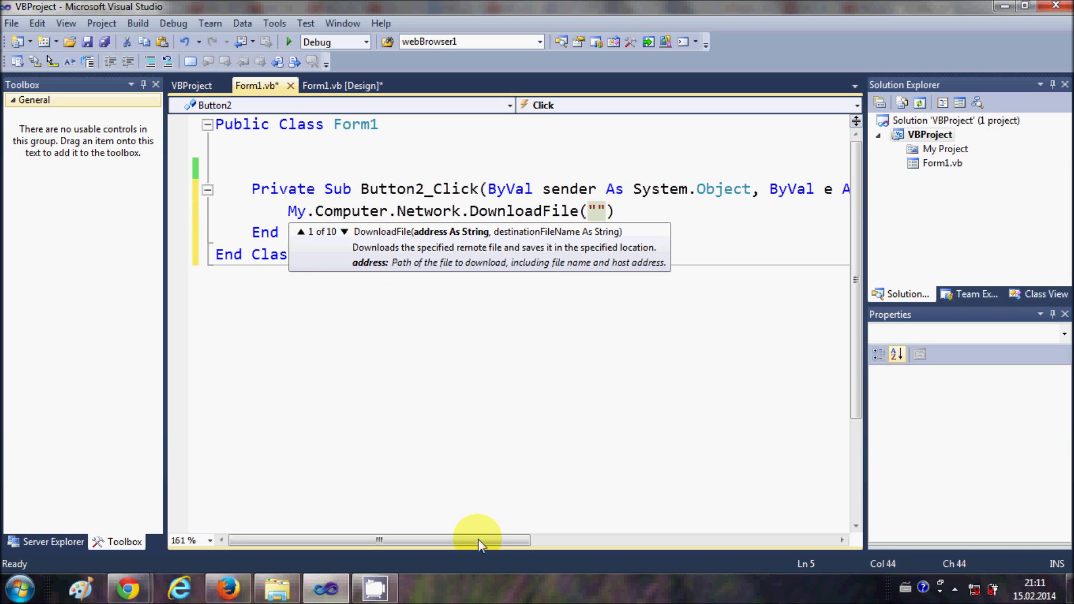
pyautogui.moveTo(480, 544); pyautogui.dragTo(537, 544)
# - Paste the image address as the first argument, then select the bin folder path in Explorer
pyautogui.click(476, 212)
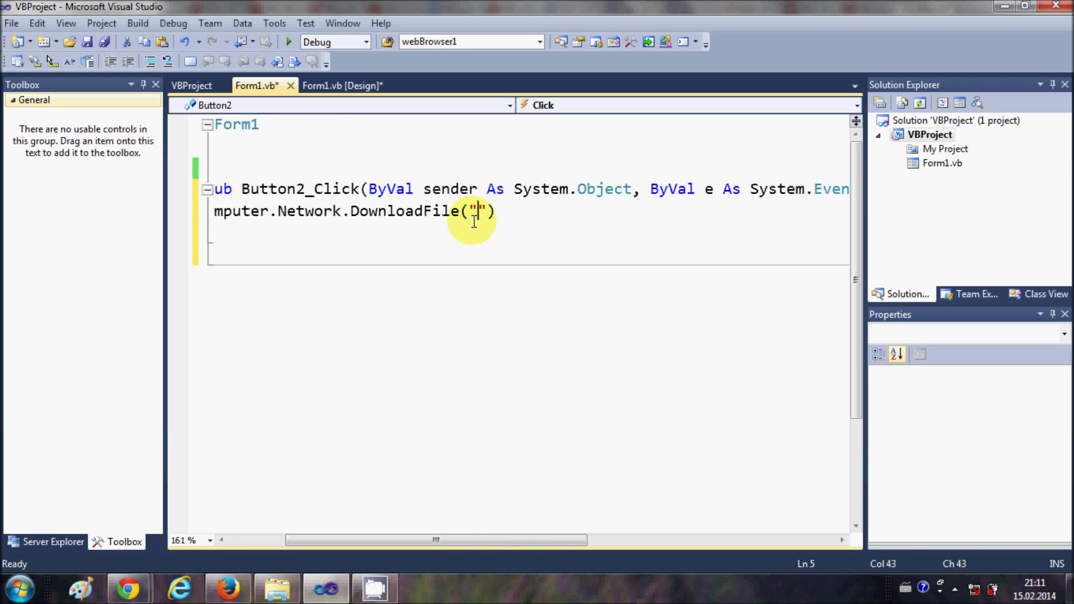
pyautogui.hotkey('ctrl', 'v')
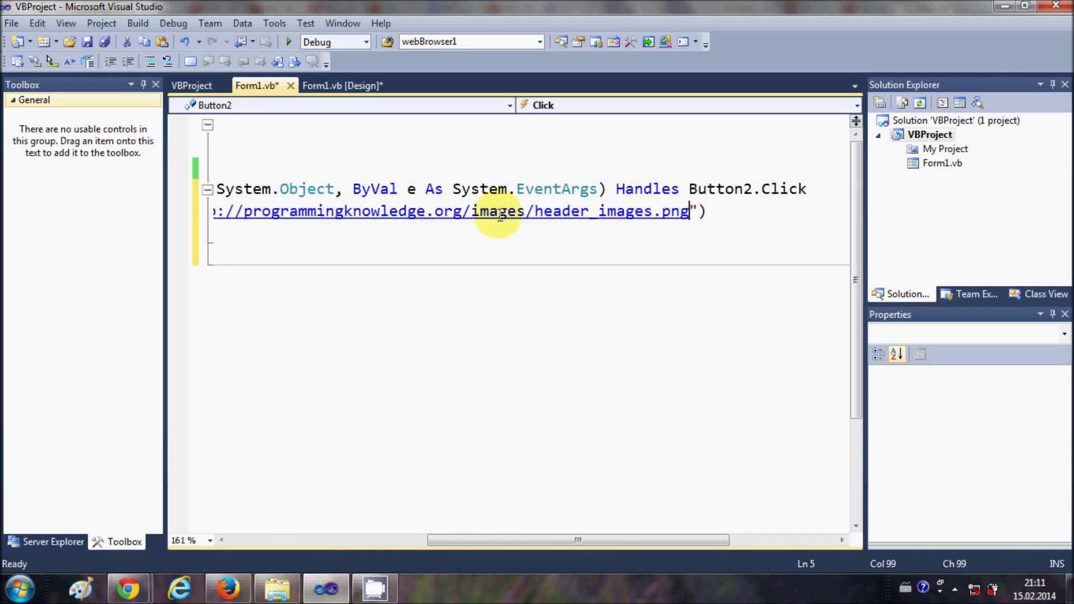
pyautogui.moveTo(553, 539)
pyautogui.mouseDown()
pyautogui.moveTo(411, 539)
pyautogui.moveTo(589, 539)
pyautogui.mouseUp()
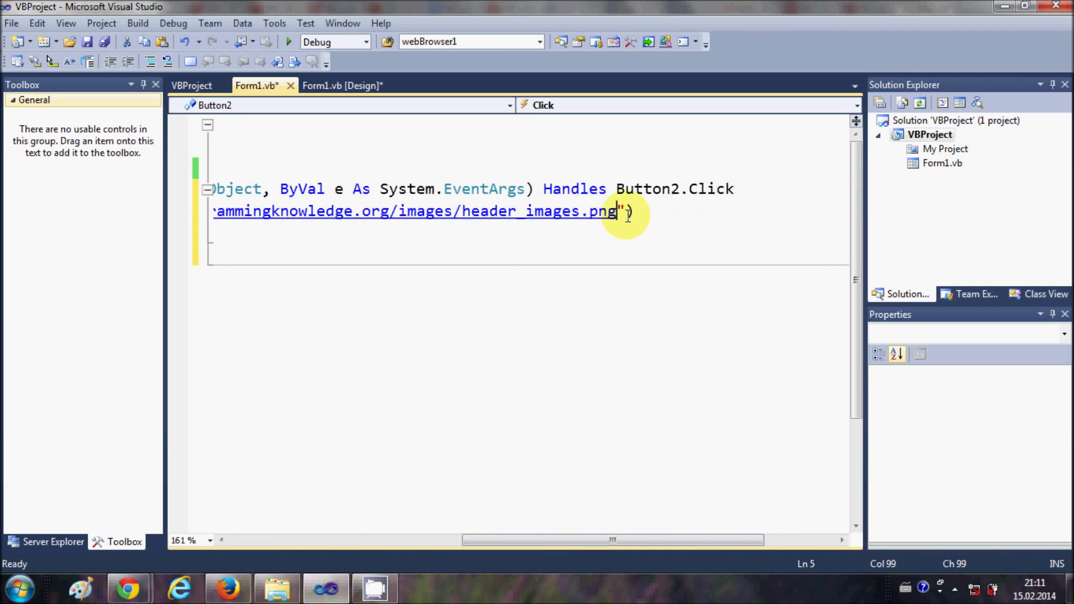
pyautogui.write(',')
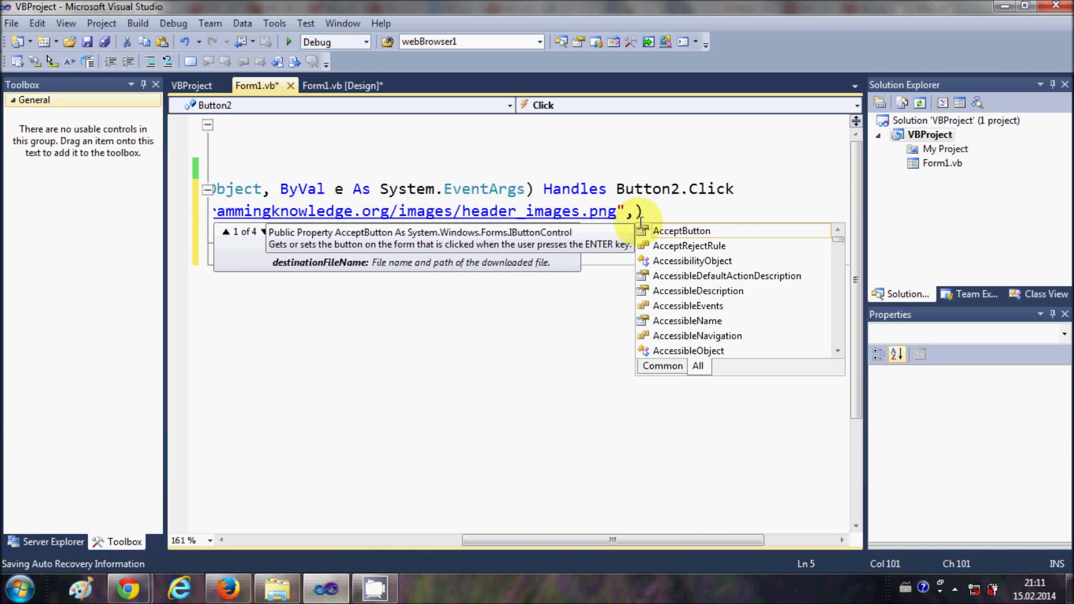
pyautogui.moveTo(608, 541); pyautogui.dragTo(634, 541)
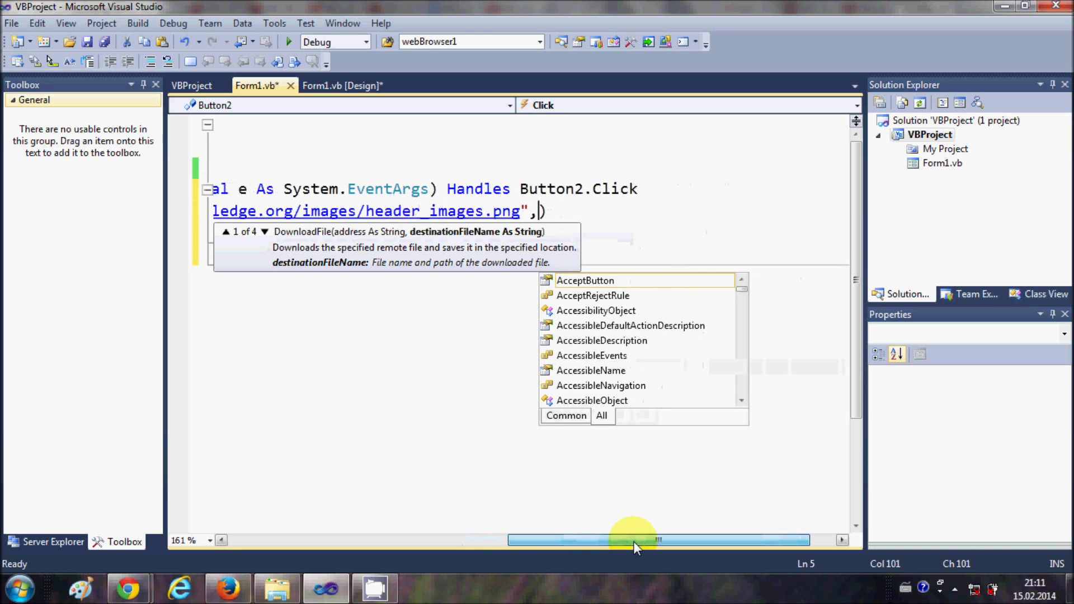
pyautogui.click(279, 587)
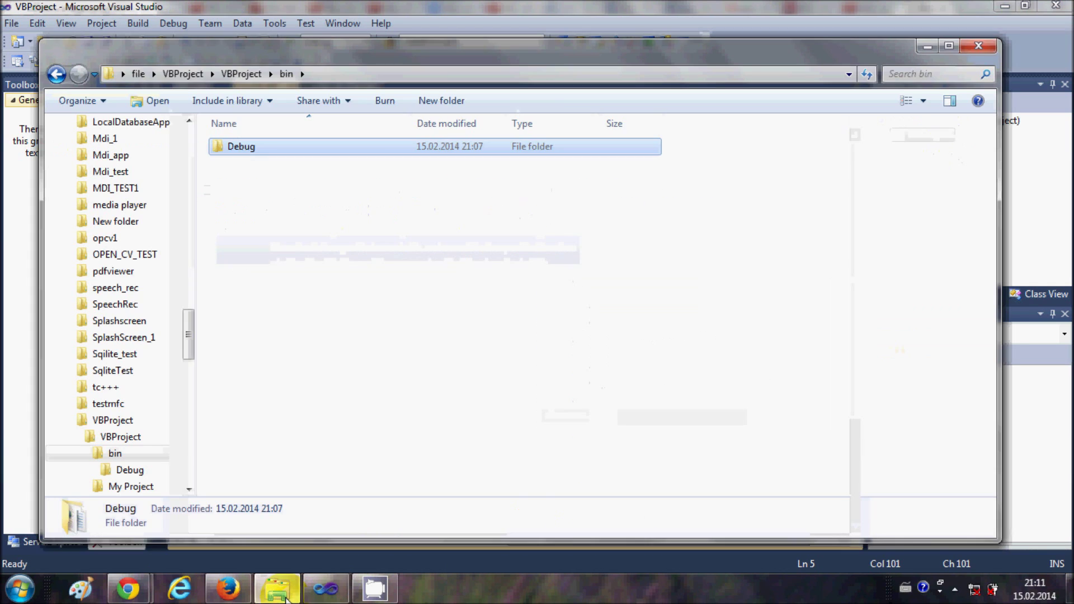
pyautogui.click(399, 75)
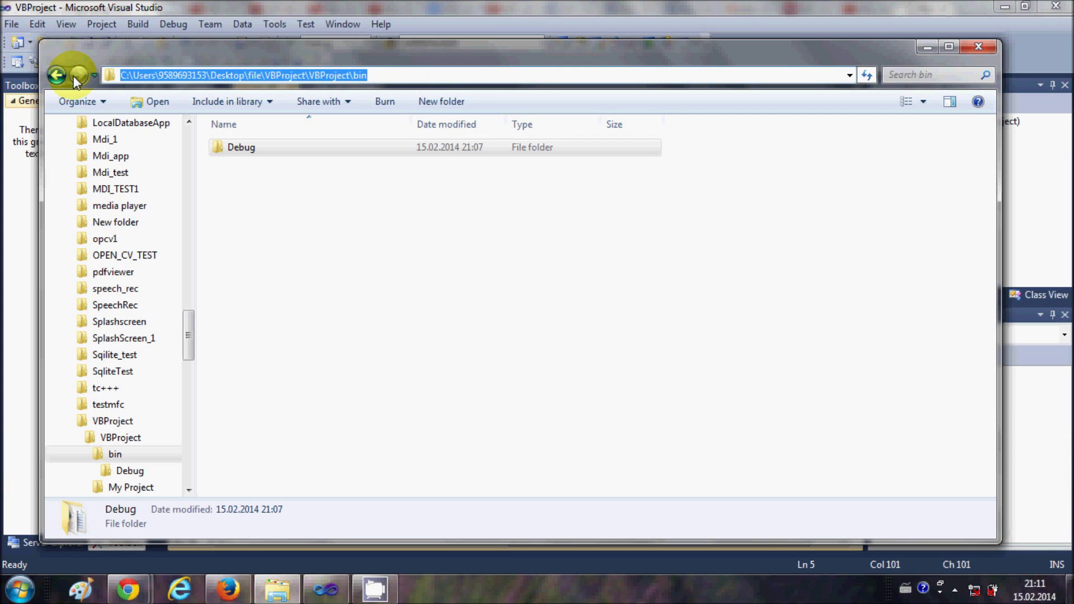
# - Paste the bin folder path as the DownloadFile destination argument
pyautogui.click(23, 276)
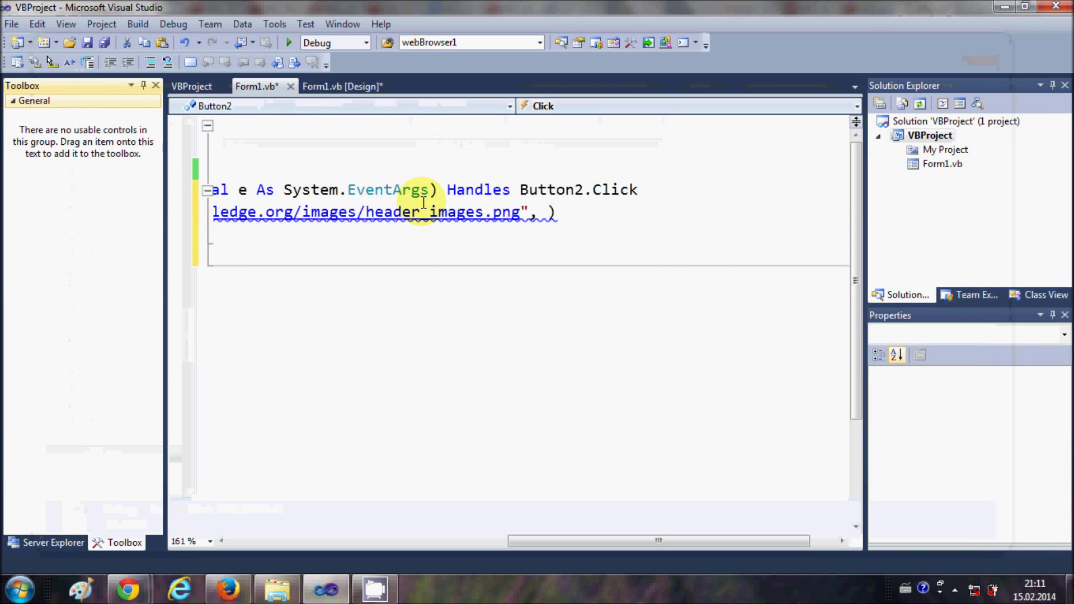
pyautogui.click(540, 212)
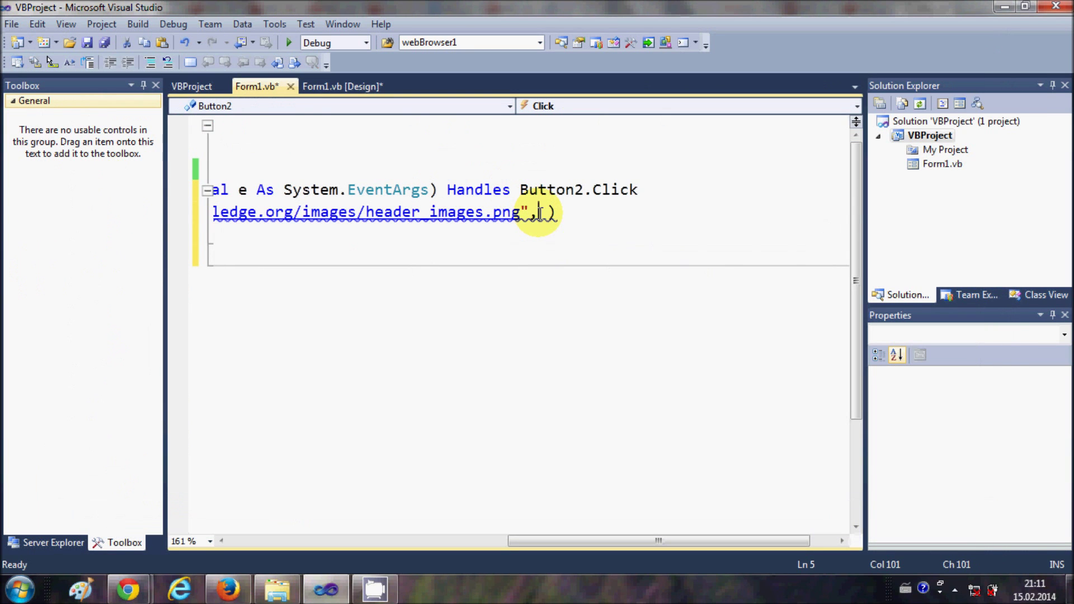
pyautogui.write('""')
pyautogui.press('Left')
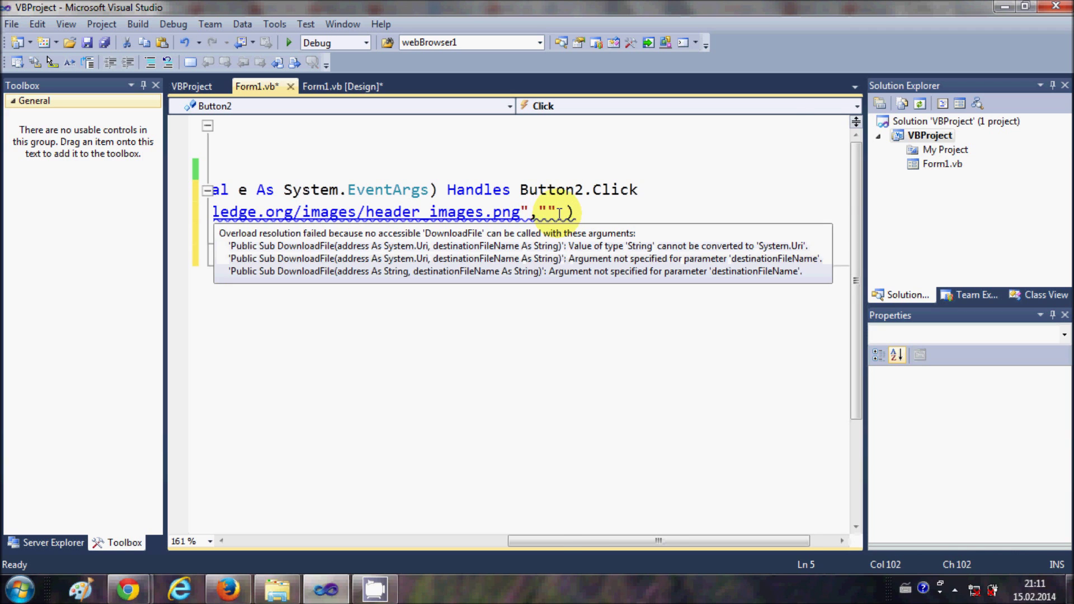
pyautogui.hotkey('ctrl', 'v')
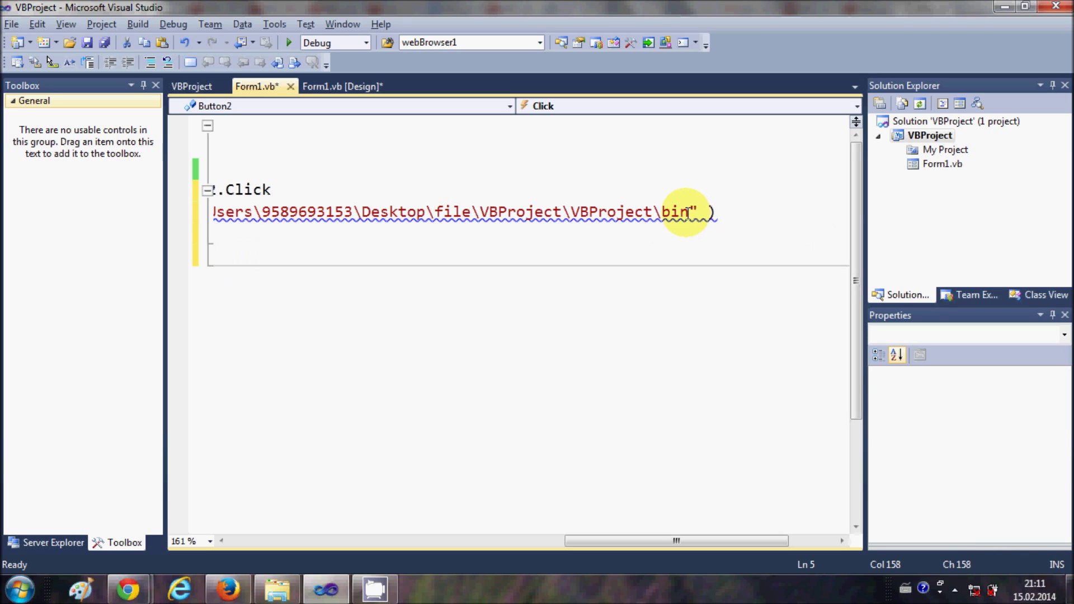
pyautogui.write('\\')
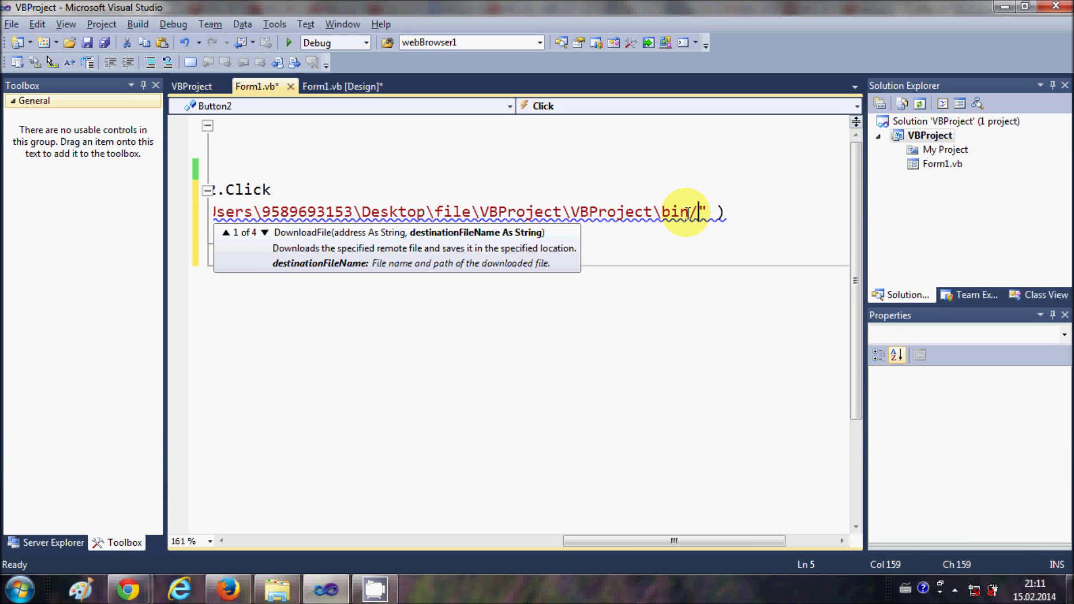
pyautogui.write('image.')
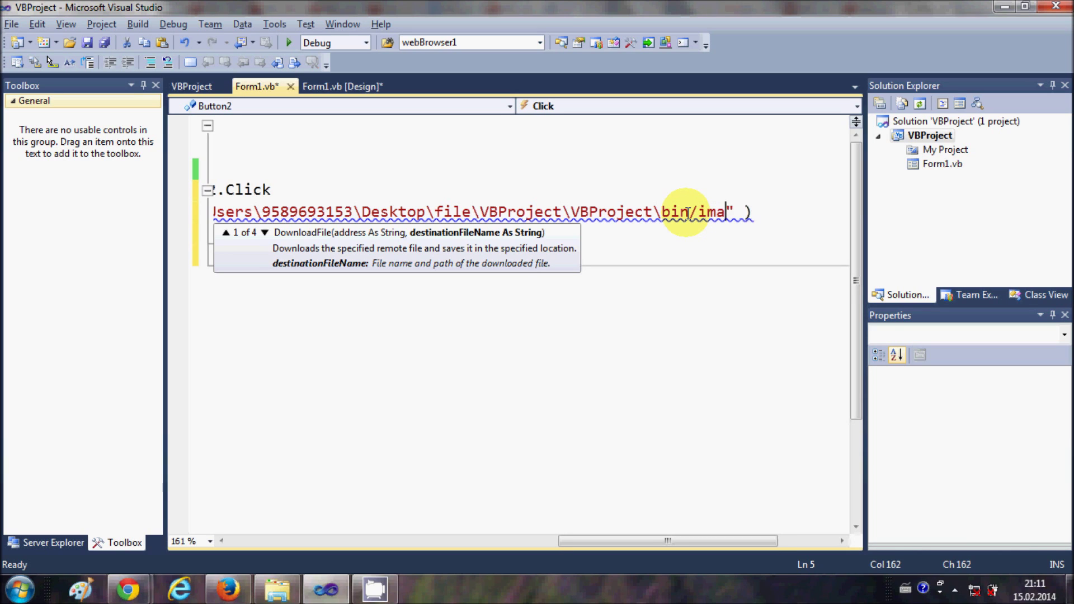
pyautogui.write('png')
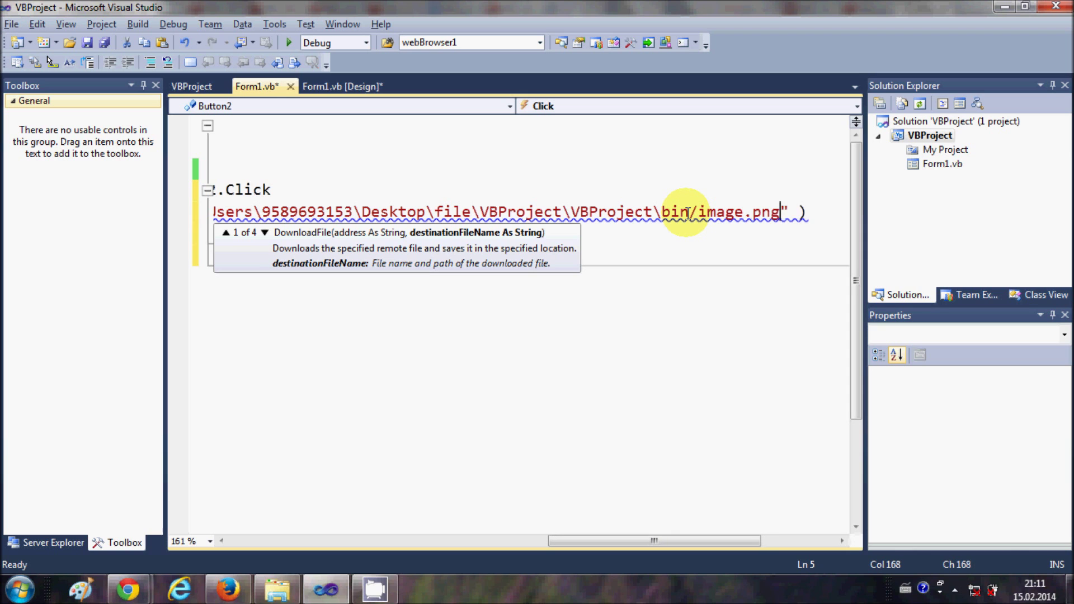
pyautogui.moveTo(653, 541); pyautogui.dragTo(573, 540)
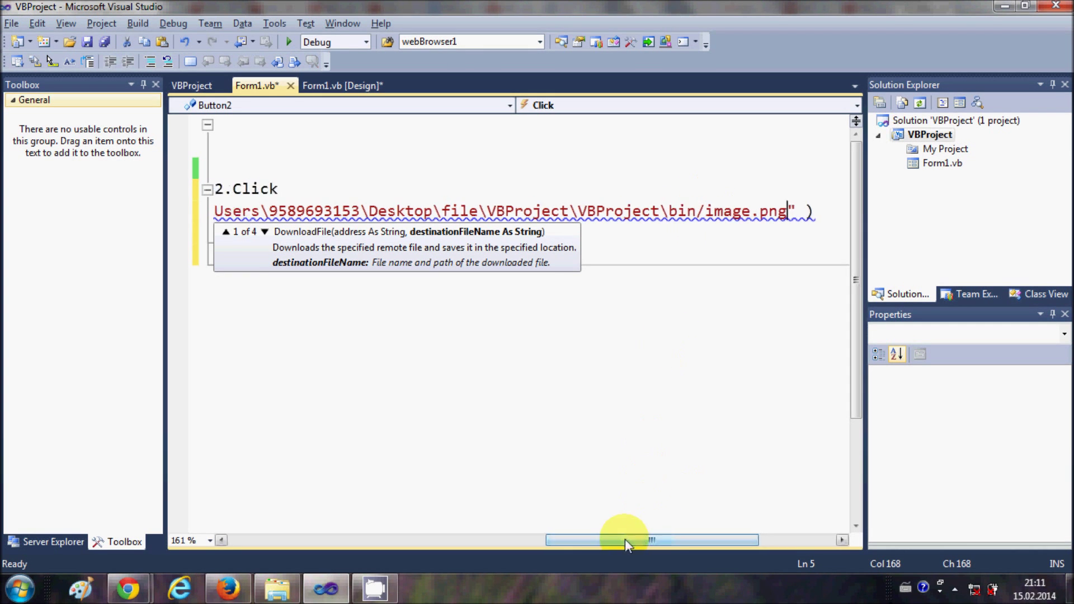
# - Replace each backslash in the destination path with a forward slash, ending in bin/image.png
pyautogui.click(440, 211)
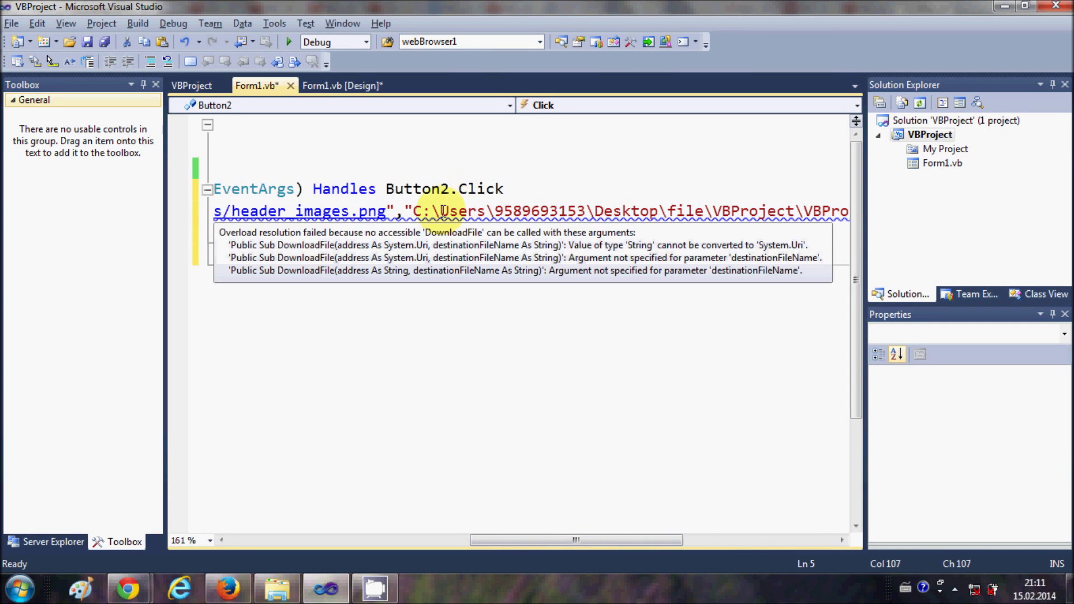
pyautogui.hotkey('shift', 'Left')
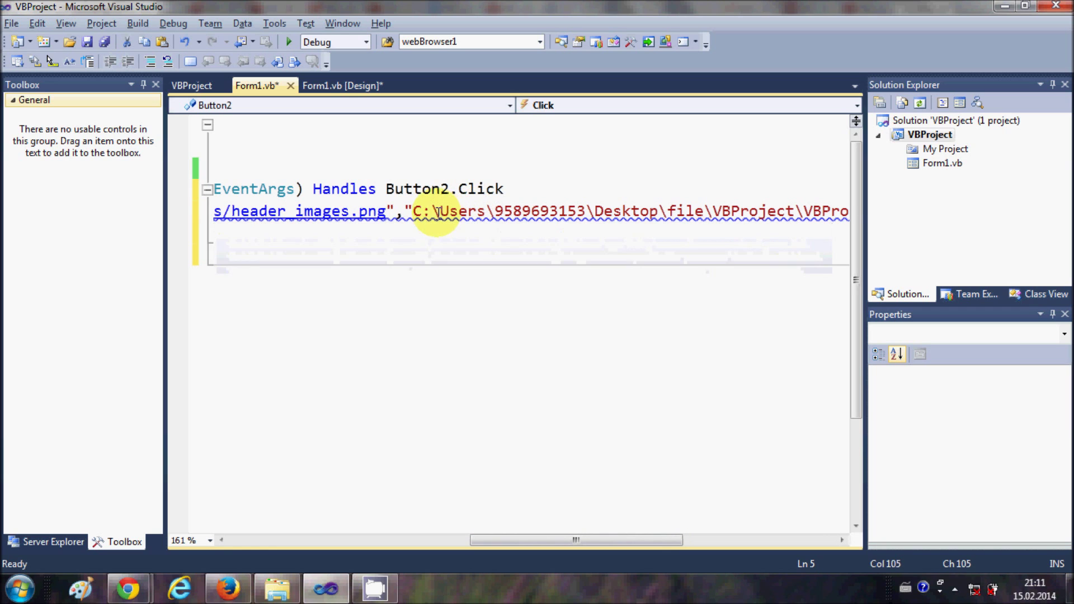
pyautogui.write('/')
pyautogui.click(497, 212)
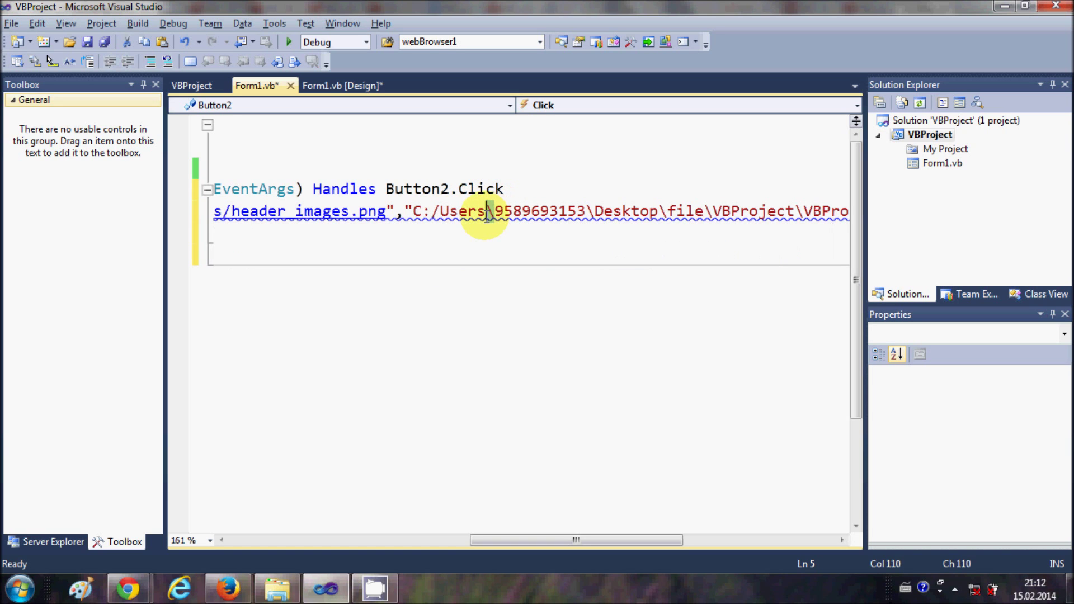
pyautogui.hotkey('shift', 'Left')
pyautogui.write('/')
pyautogui.doubleClick(590, 212)
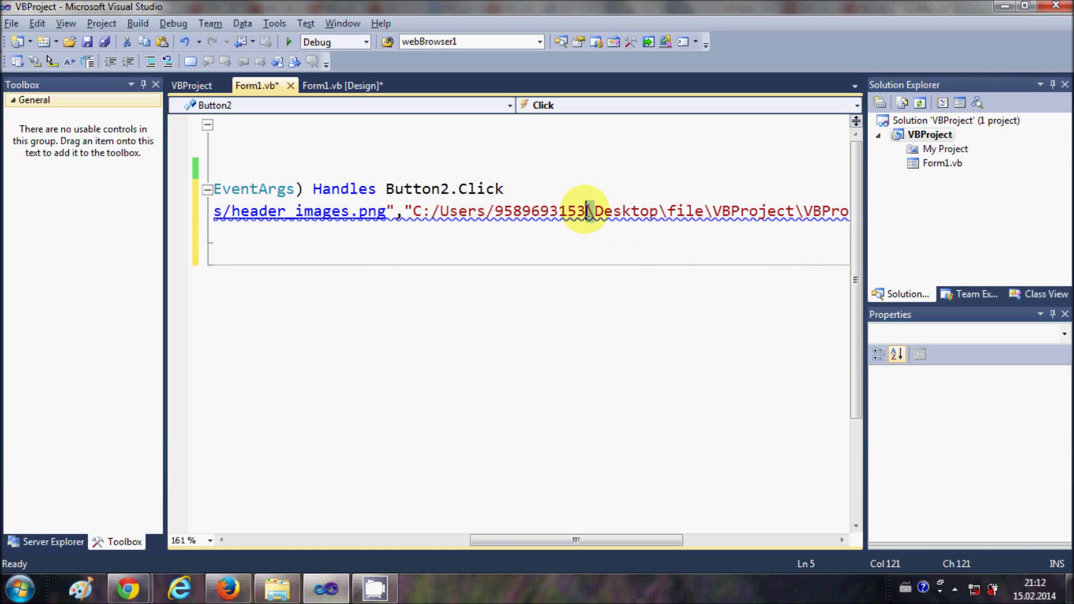
pyautogui.write('/')
pyautogui.doubleClick(663, 211)
pyautogui.write('/')
pyautogui.click(713, 212)
pyautogui.hotkey('shift', 'Right')
pyautogui.write('/')
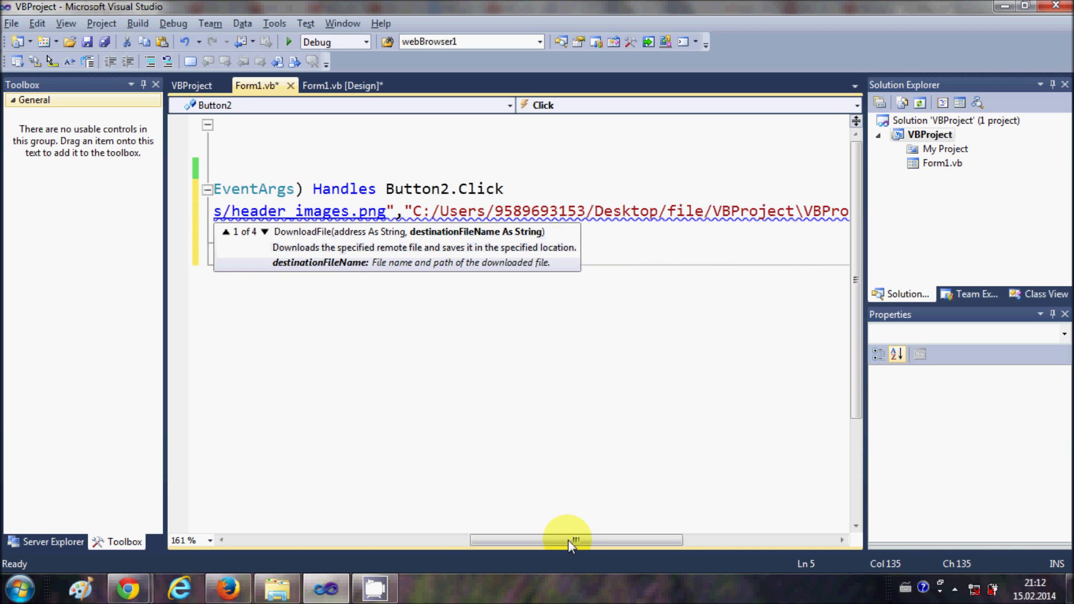
pyautogui.moveTo(576, 540); pyautogui.dragTo(643, 542)
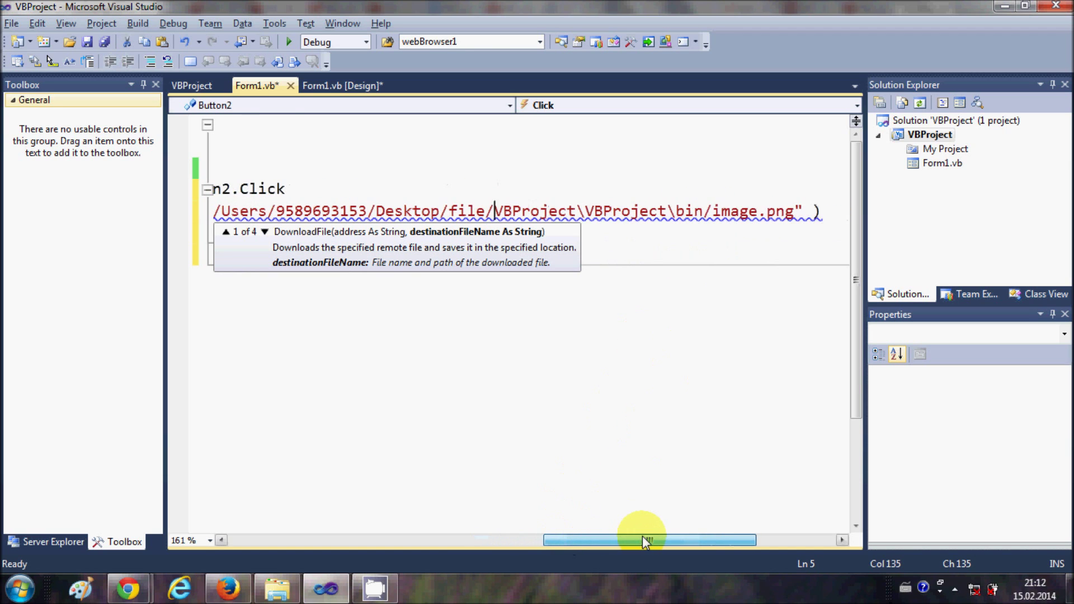
pyautogui.doubleClick(564, 211)
pyautogui.write('/')
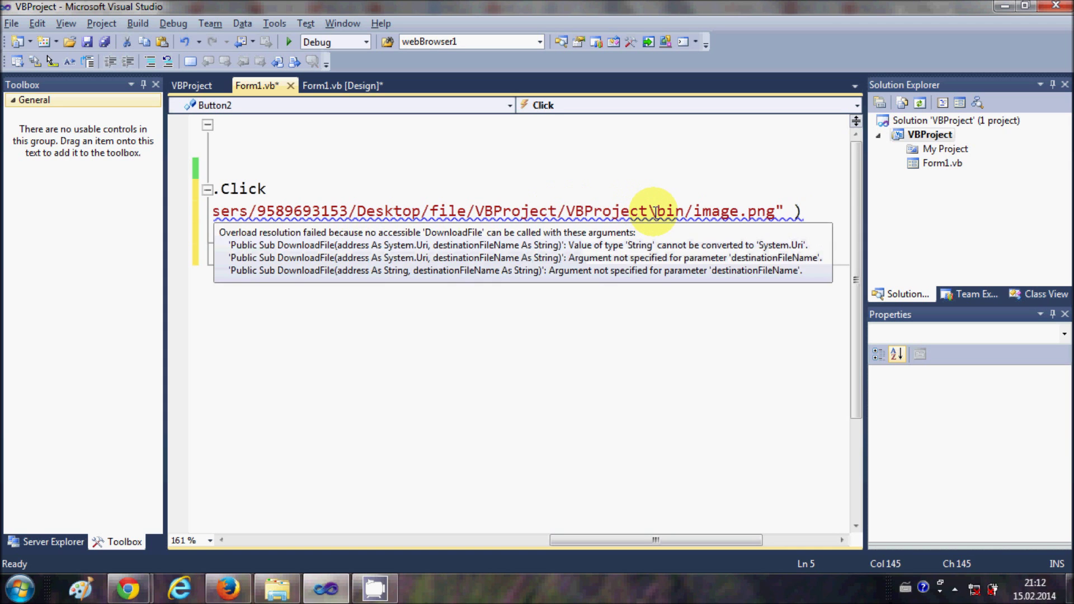
pyautogui.doubleClick(652, 211)
pyautogui.write('/')
pyautogui.click(640, 266)
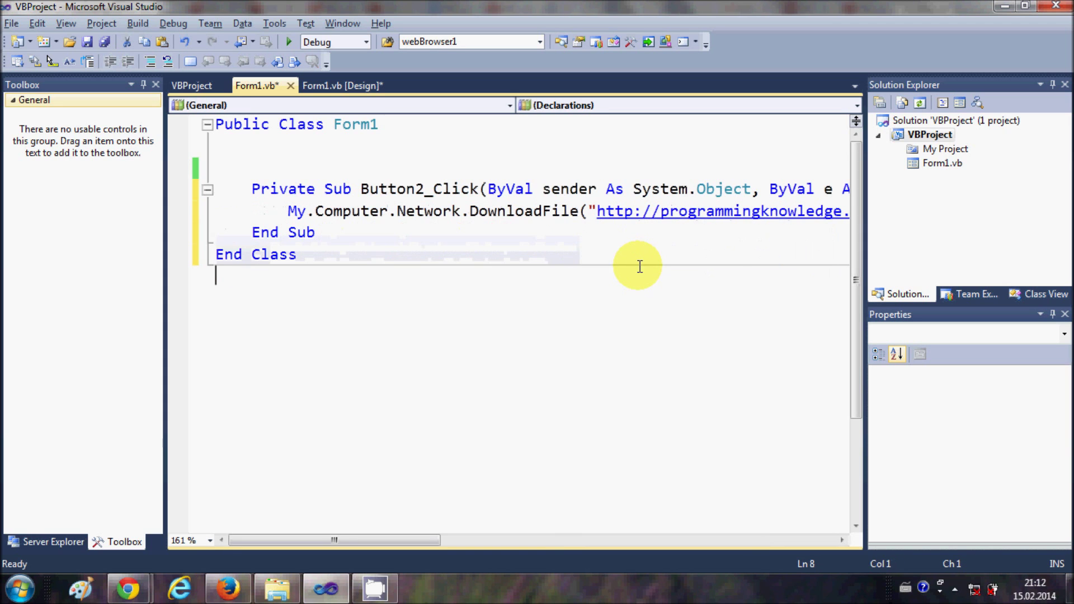
pyautogui.moveTo(411, 542)
pyautogui.mouseDown()
pyautogui.moveTo(768, 537)
pyautogui.moveTo(429, 538)
pyautogui.moveTo(741, 537)
pyautogui.mouseUp()
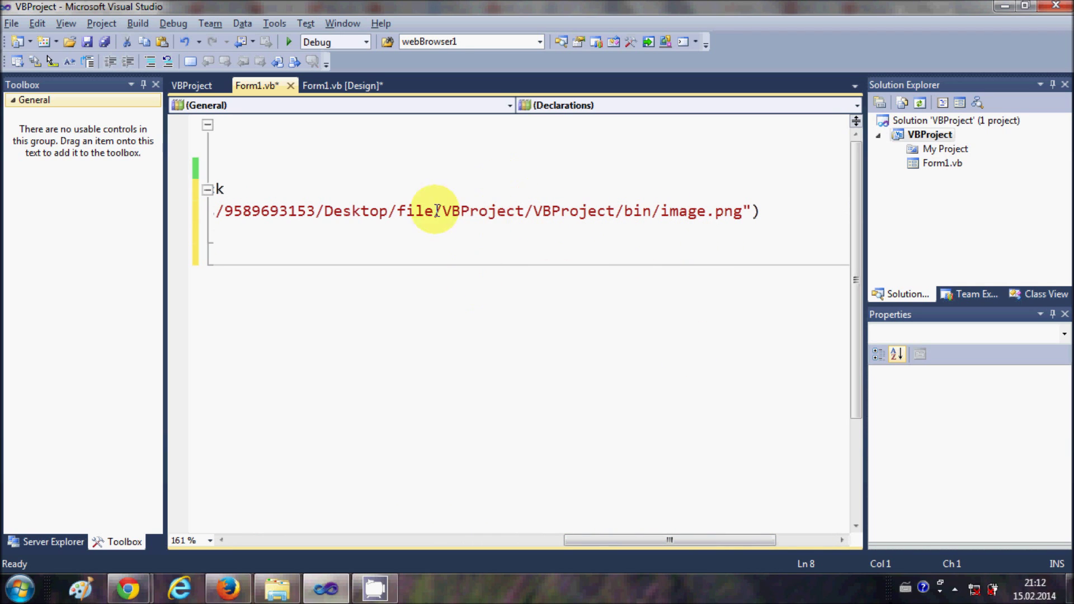
# - Run the project and place the form beside the bin folder window
pyautogui.click(286, 43)
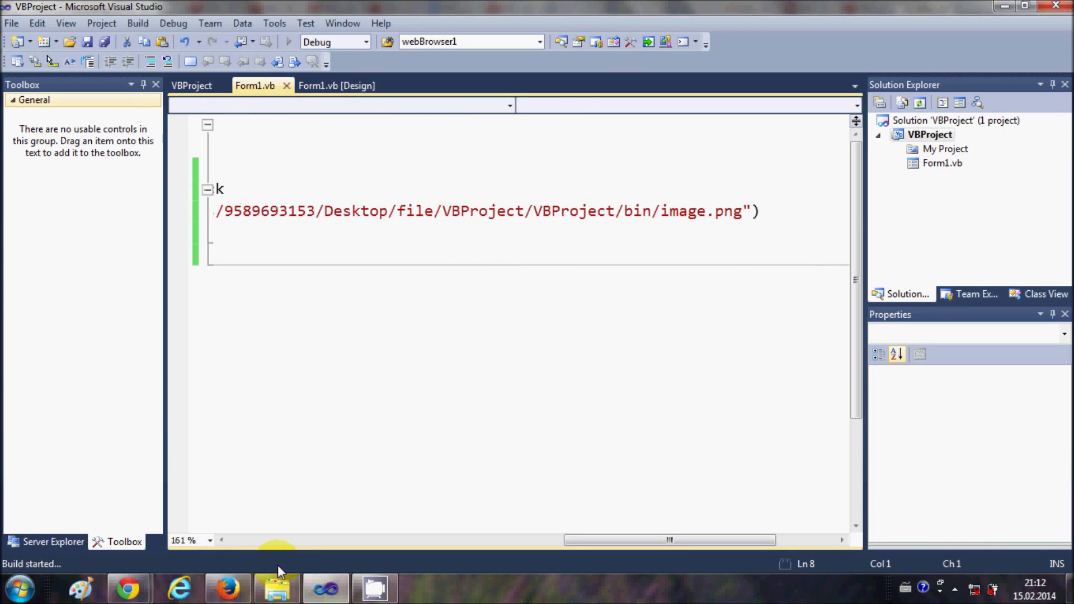
pyautogui.click(278, 589)
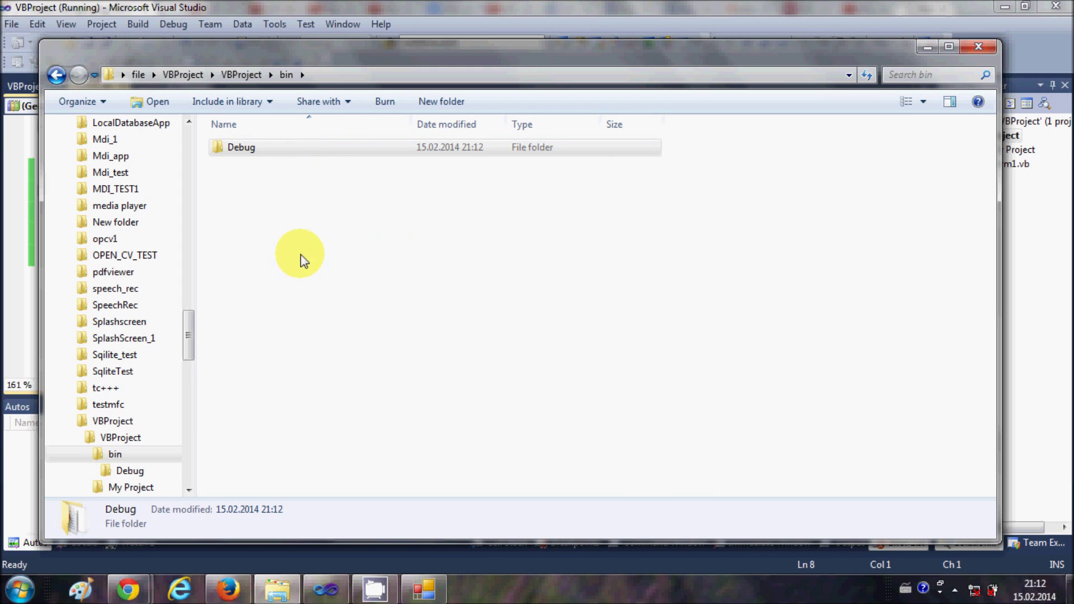
pyautogui.click(423, 589)
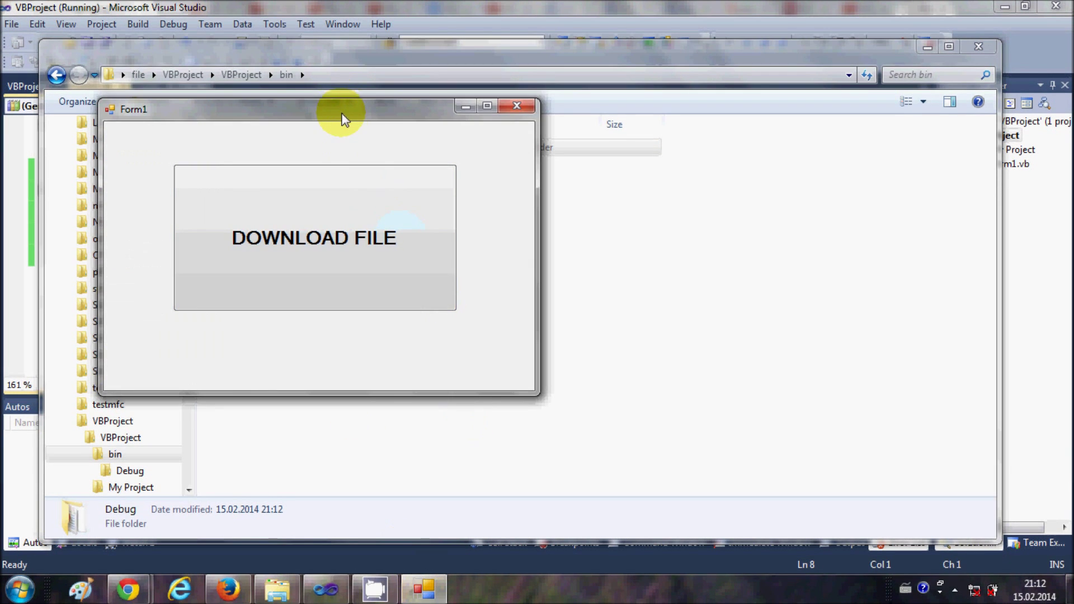
pyautogui.moveTo(345, 112); pyautogui.dragTo(716, 132)
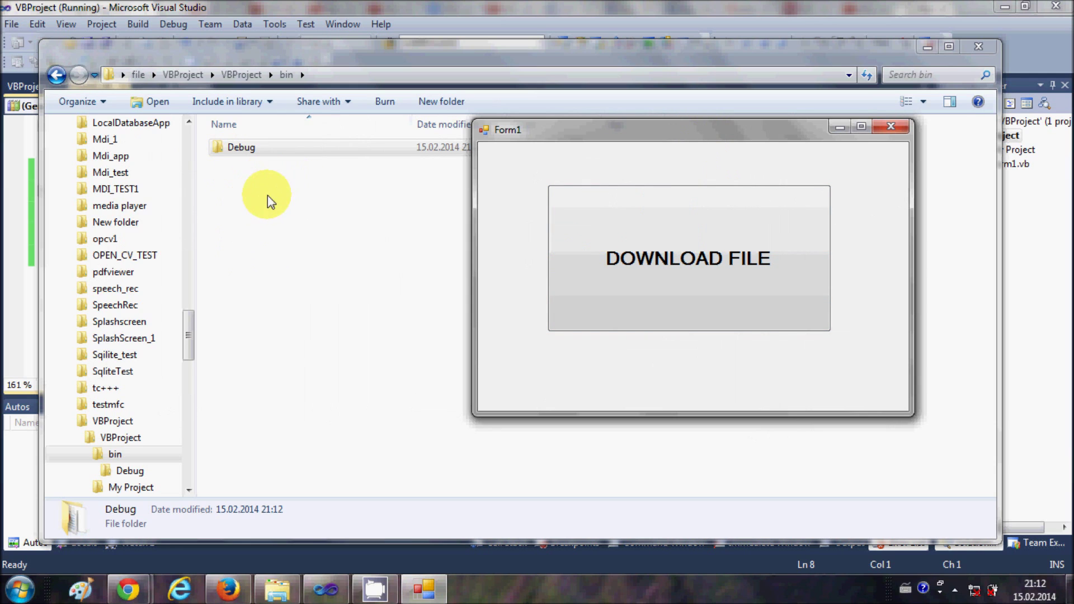
# - Click DOWNLOAD FILE and select the new image.png in the bin folder
pyautogui.click(658, 264)
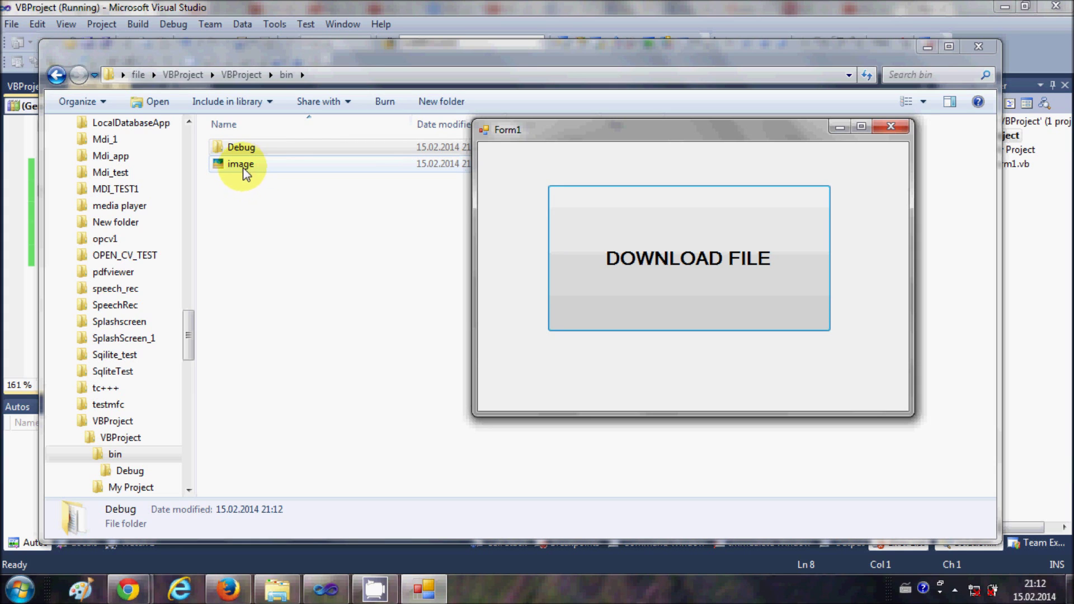
pyautogui.click(245, 199)
pyautogui.click(245, 166)
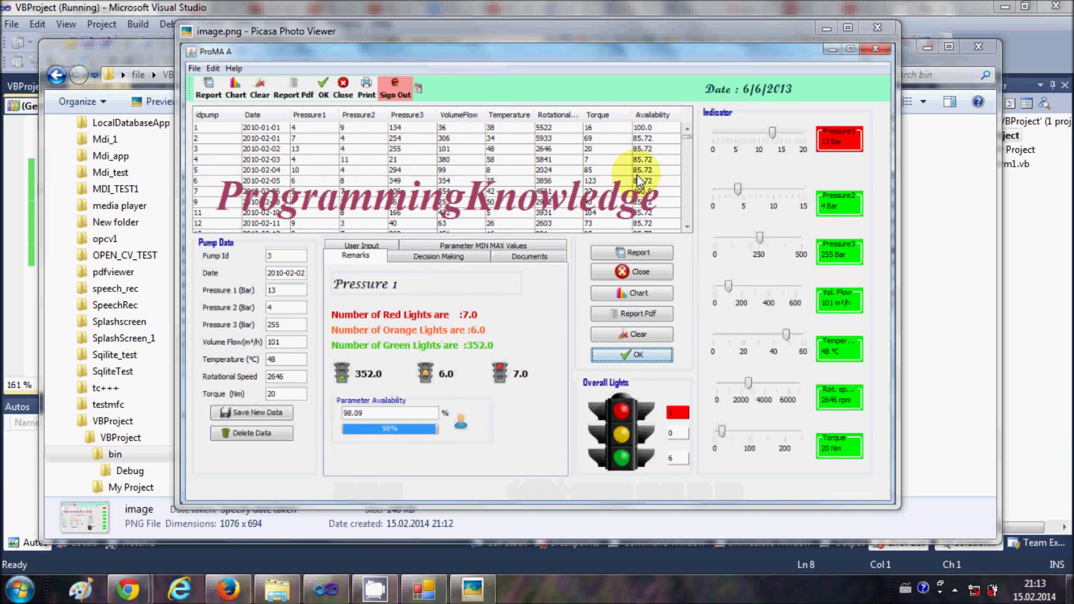
# - Compare the downloaded image.png in Picasa with the original header image in Chrome
pyautogui.click(252, 517)
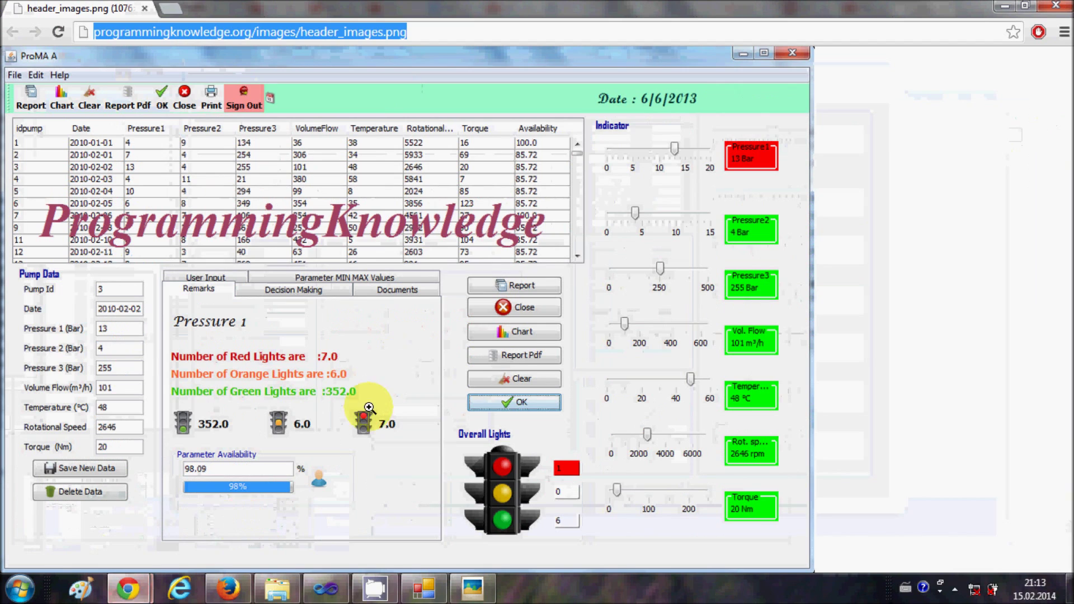
pyautogui.click(324, 588)
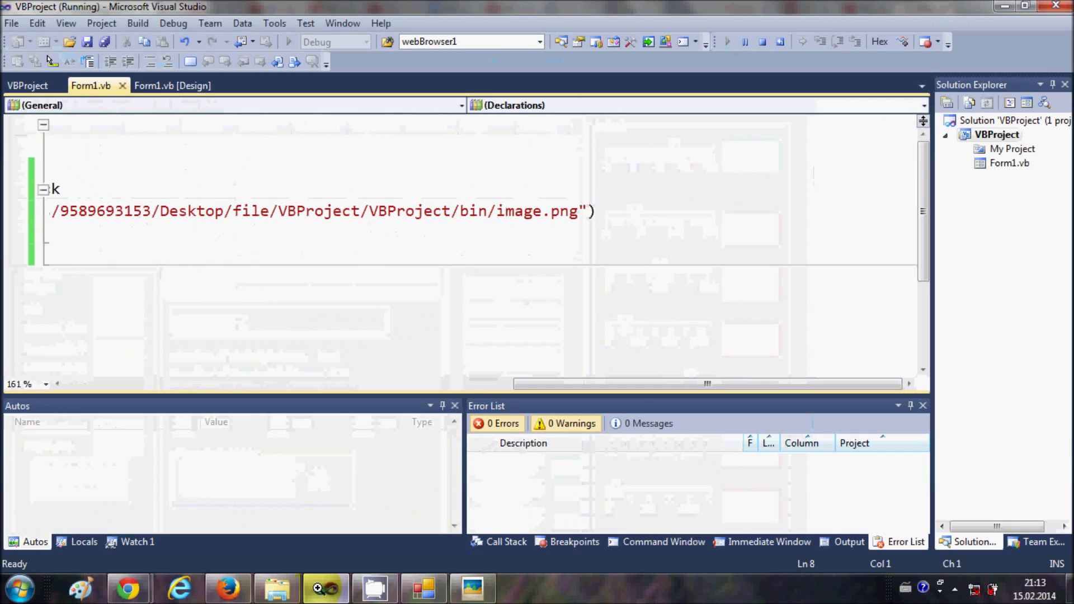
pyautogui.click(473, 588)
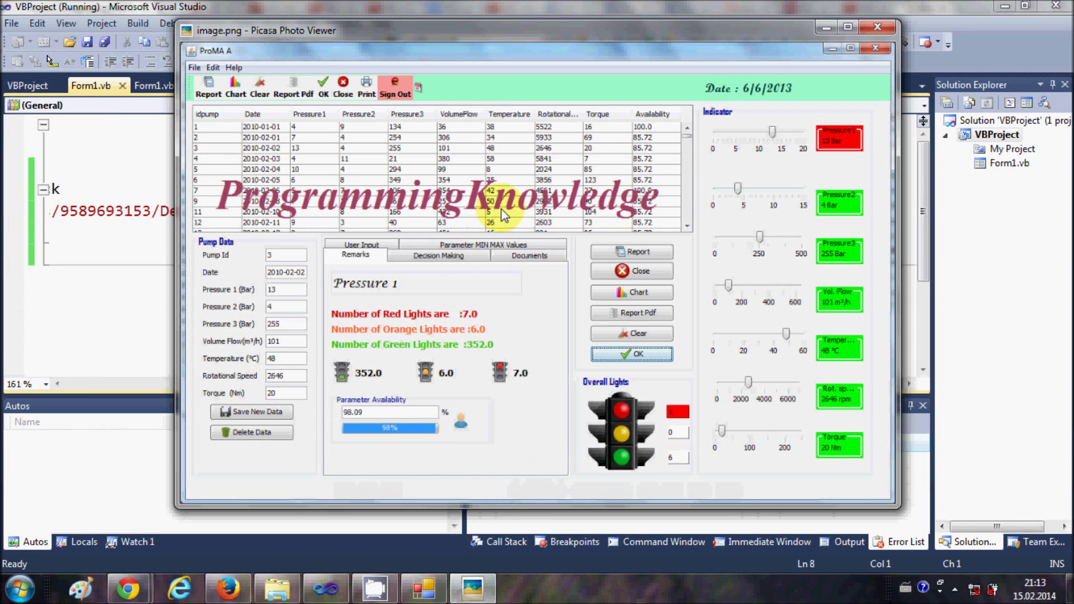